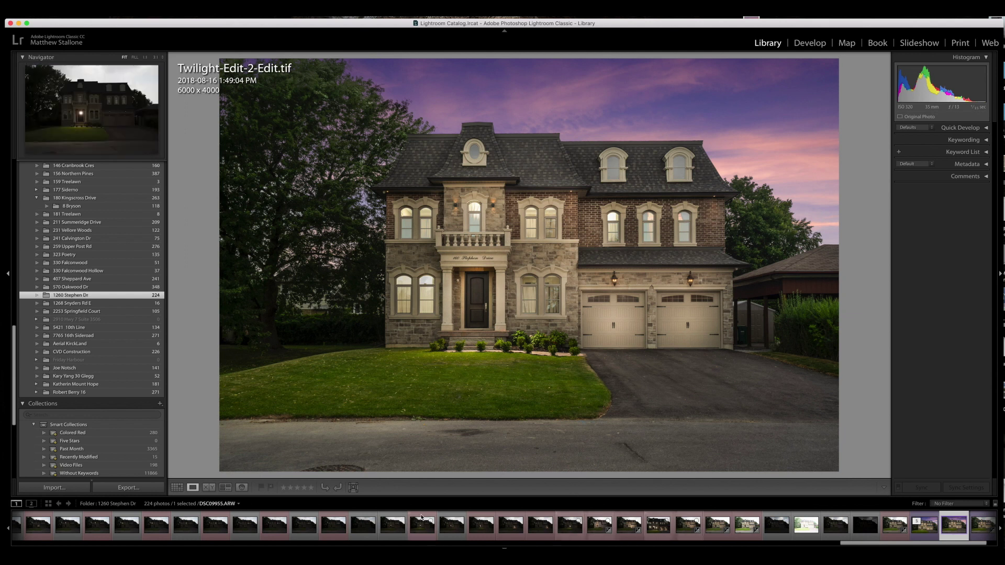
Review the dark flash exposures of the house in the filmstrip, comparing the lit windows and the front entrance
scroll(304, 523, "up", 2)
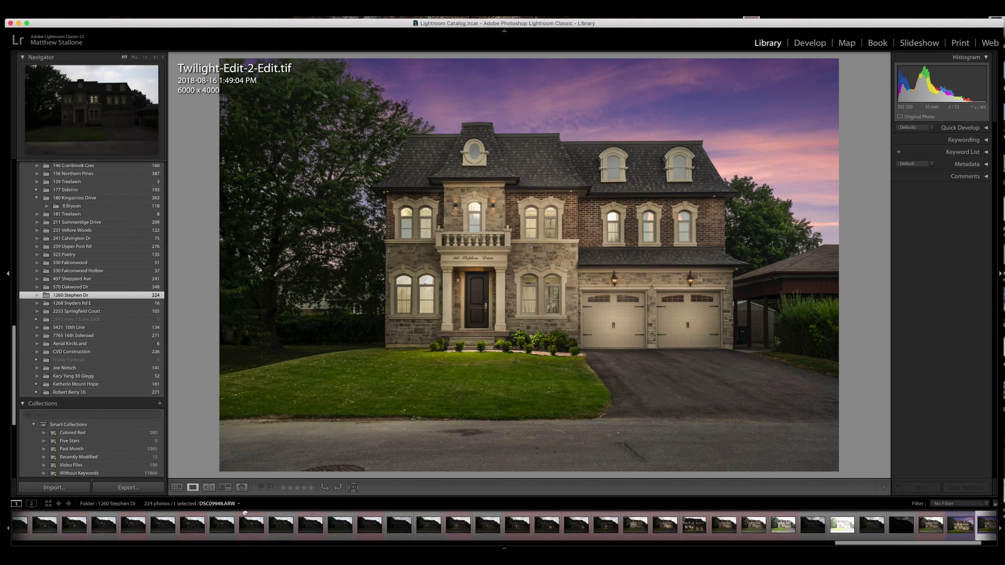
left_click(193, 523)
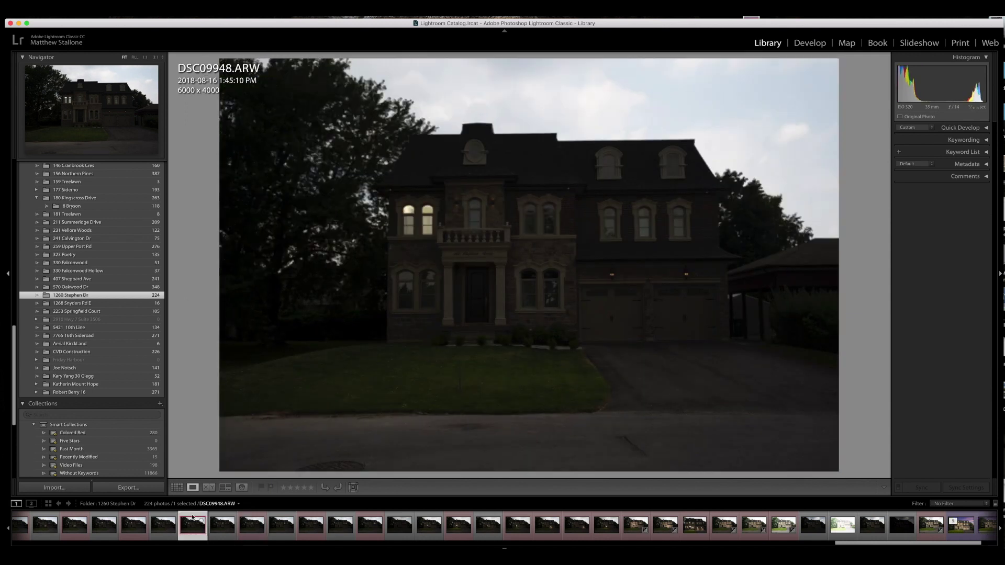
left_click(133, 524)
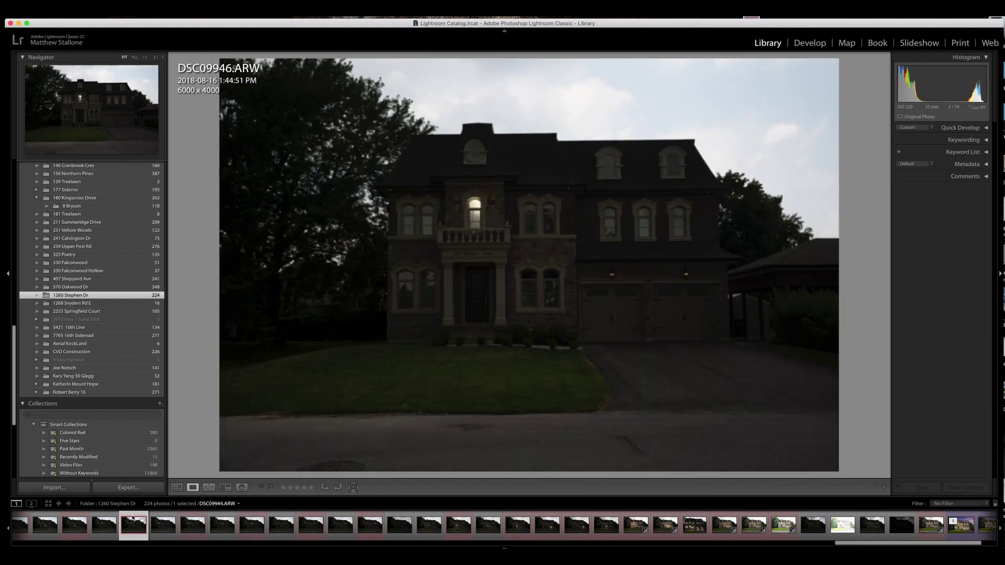
left_click(194, 522)
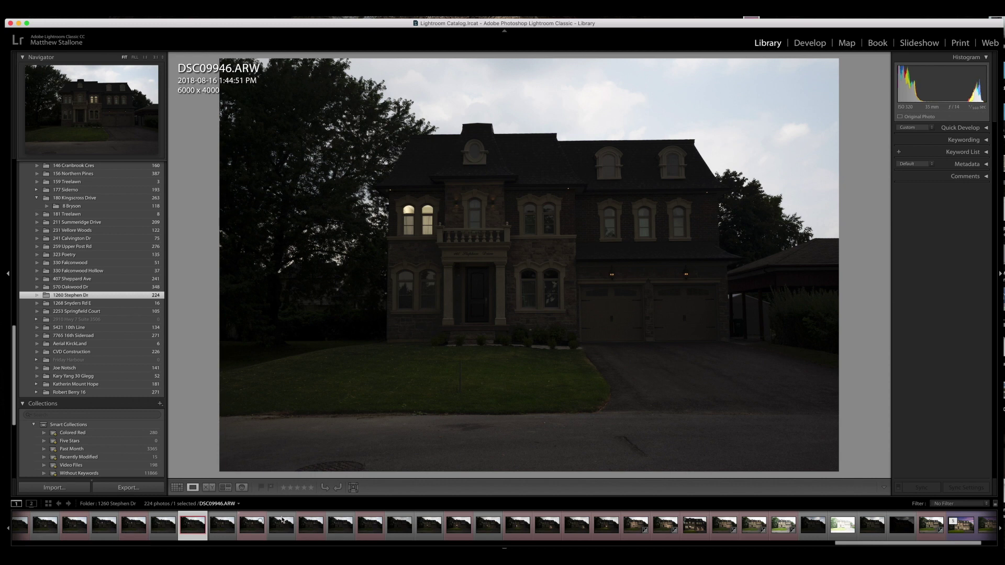
left_click(250, 520)
left_click(311, 521)
left_click(340, 523)
left_click(370, 523)
left_click(460, 521)
left_click(515, 521)
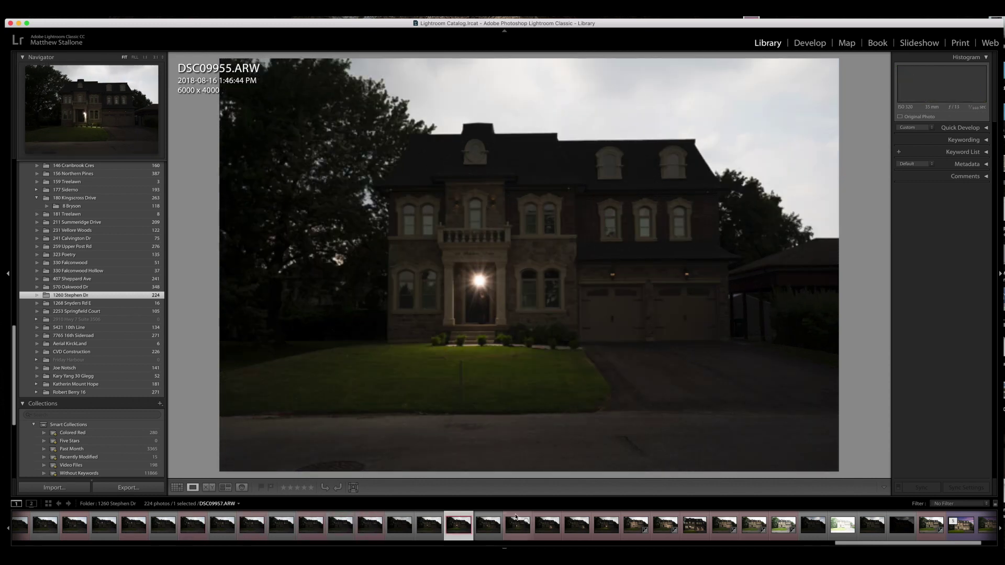
scroll(670, 521, "down", 3)
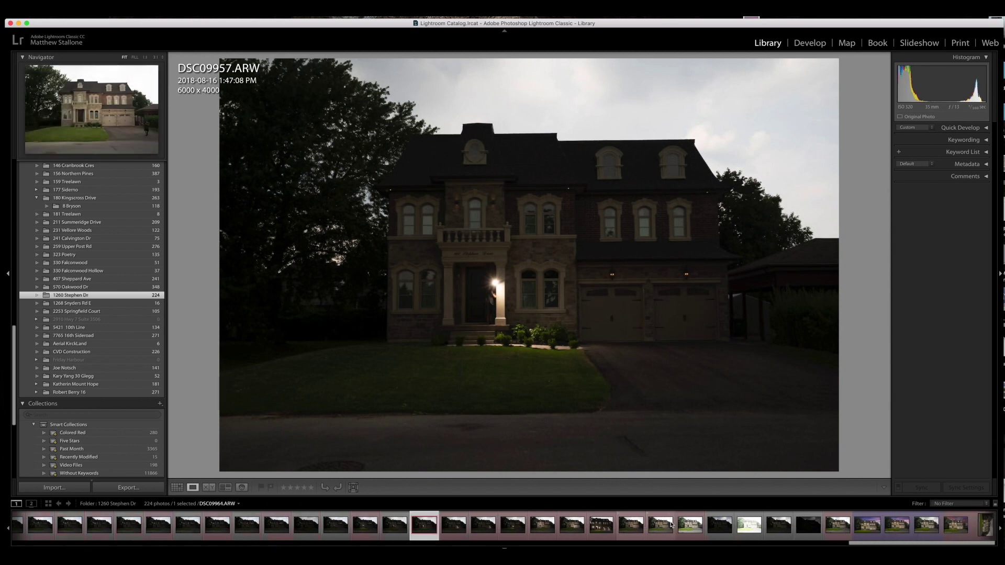
Select Twilight-Edit-2.psd and open it as a smart object in Photoshop
left_click(919, 519)
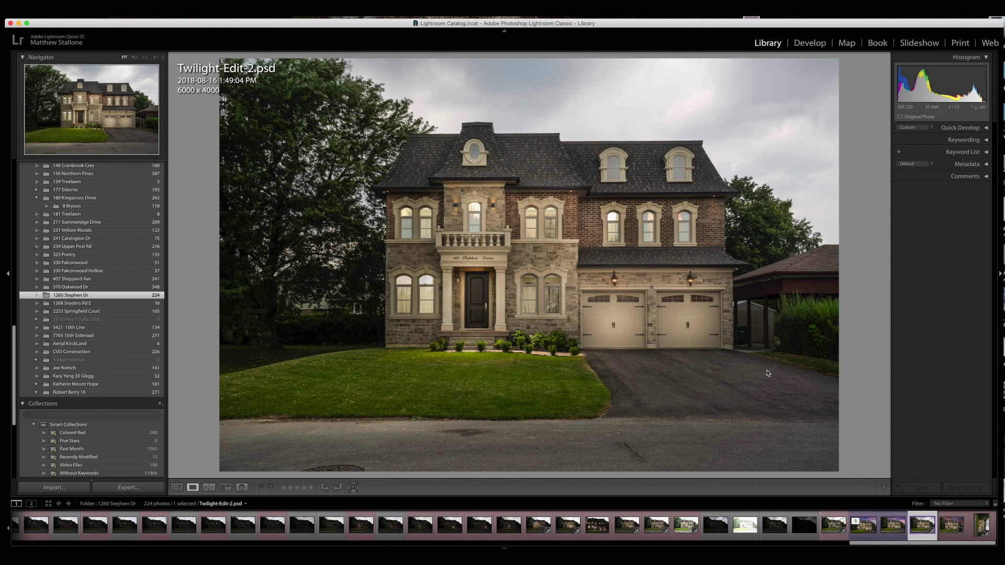
right_click(922, 517)
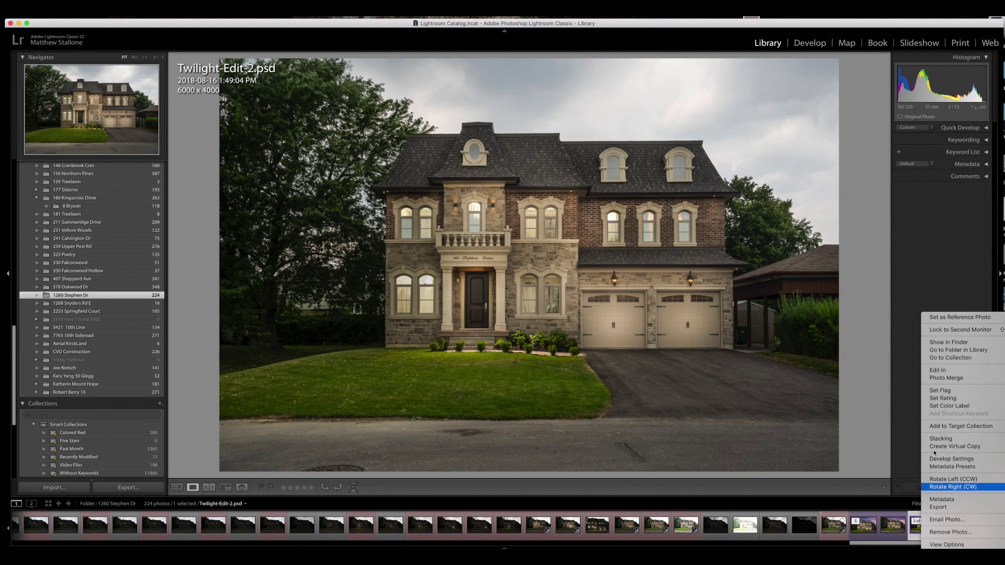
mouse_move(938, 370)
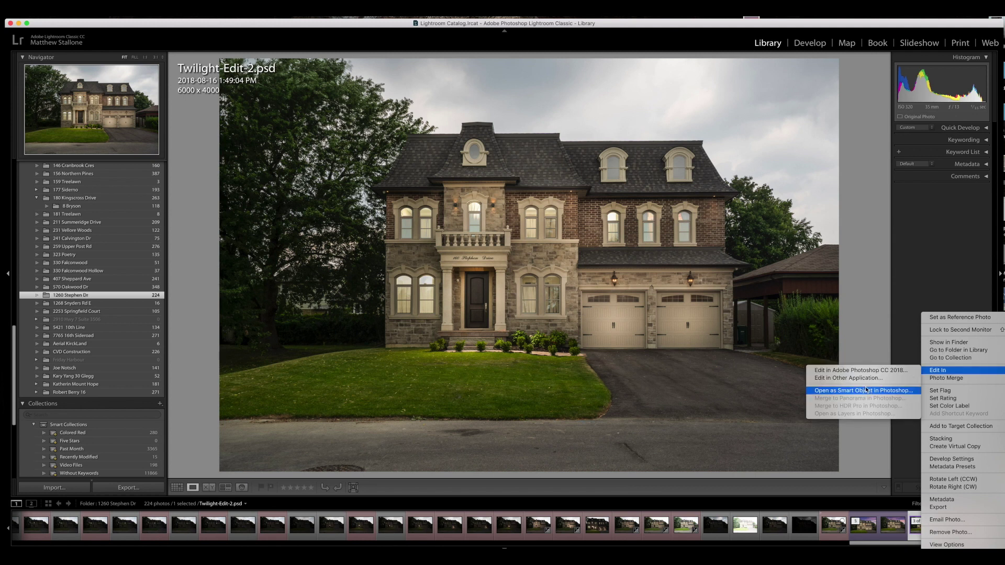
left_click(866, 390)
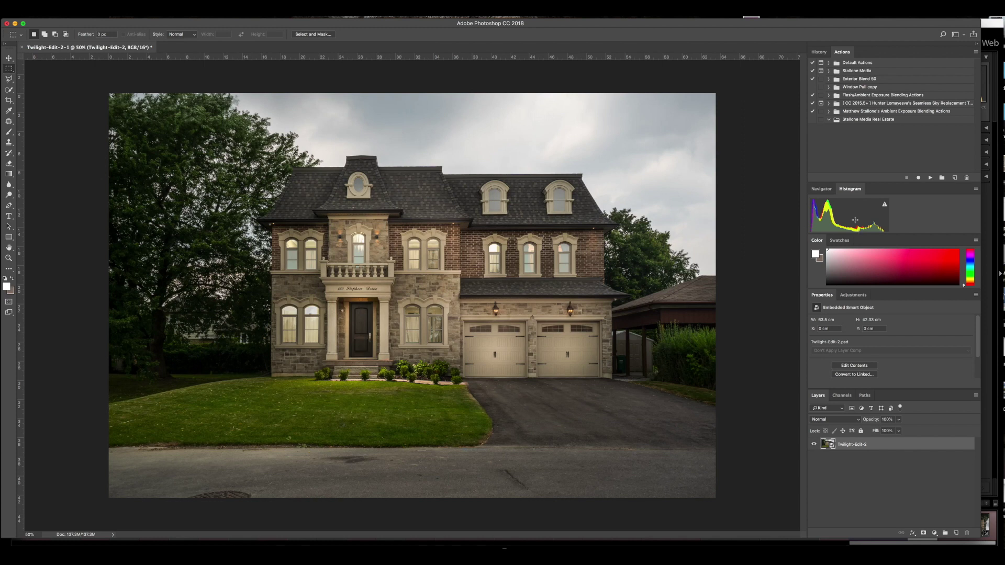
Run the Complete Sky Replacement Workflow action from its Flatten Image command and stop at the instructions for selecting the sky
left_click(877, 105)
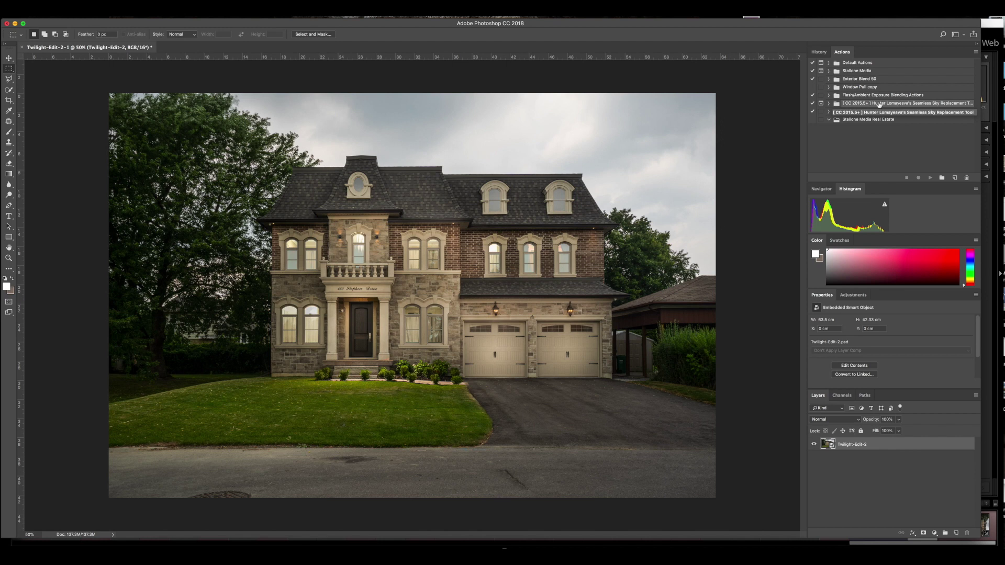
left_click(830, 104)
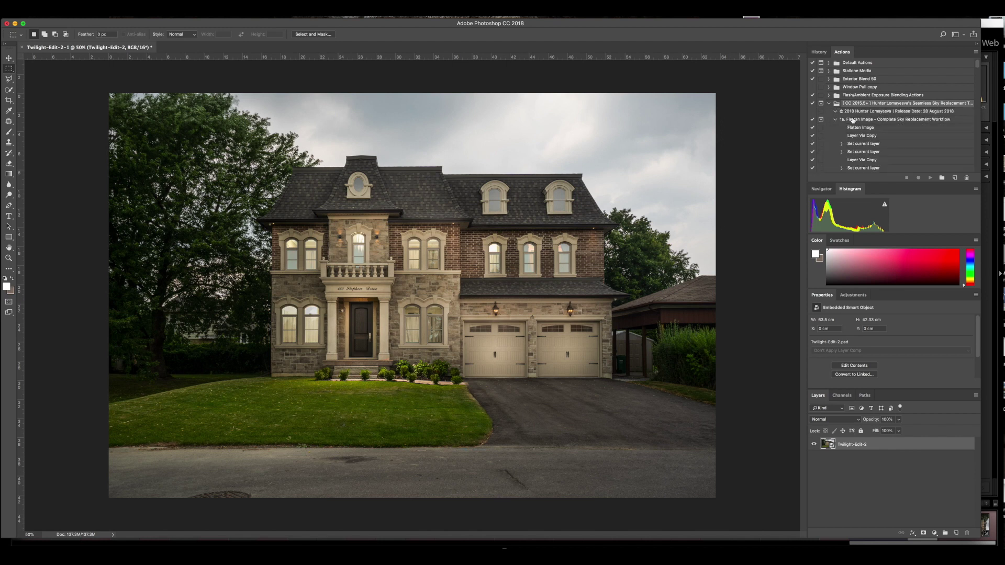
left_click(871, 129)
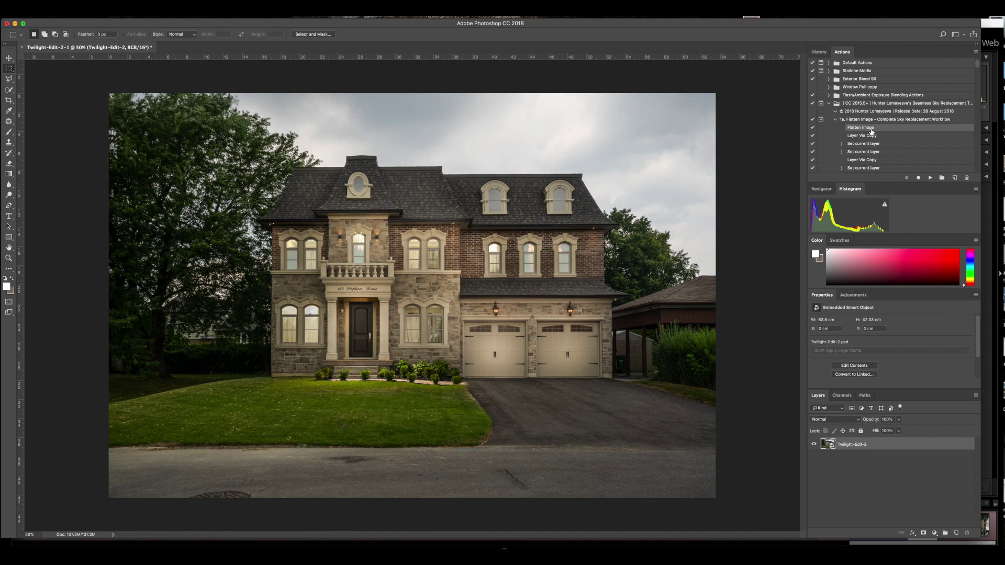
left_click(931, 178)
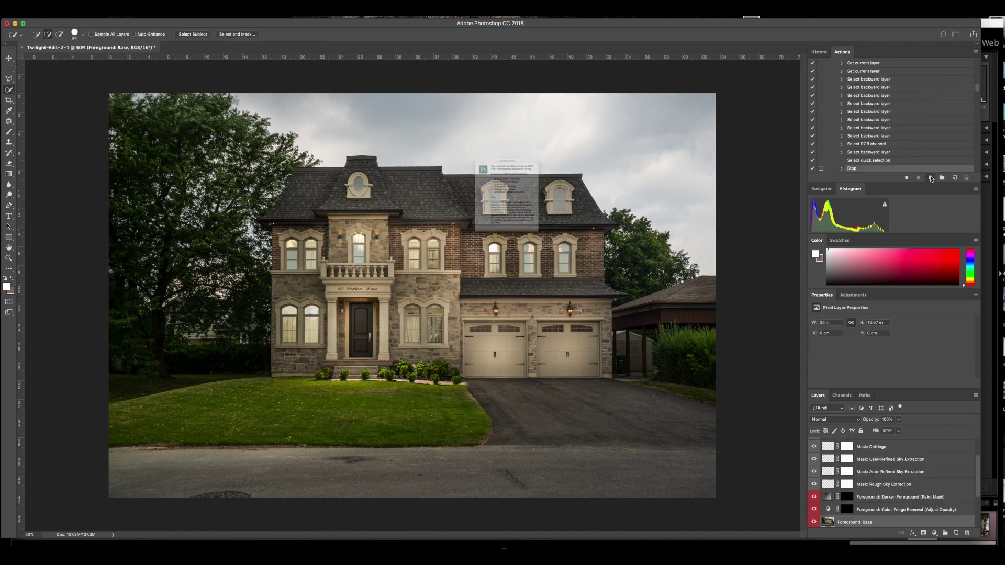
left_click_drag(523, 115, 442, 205)
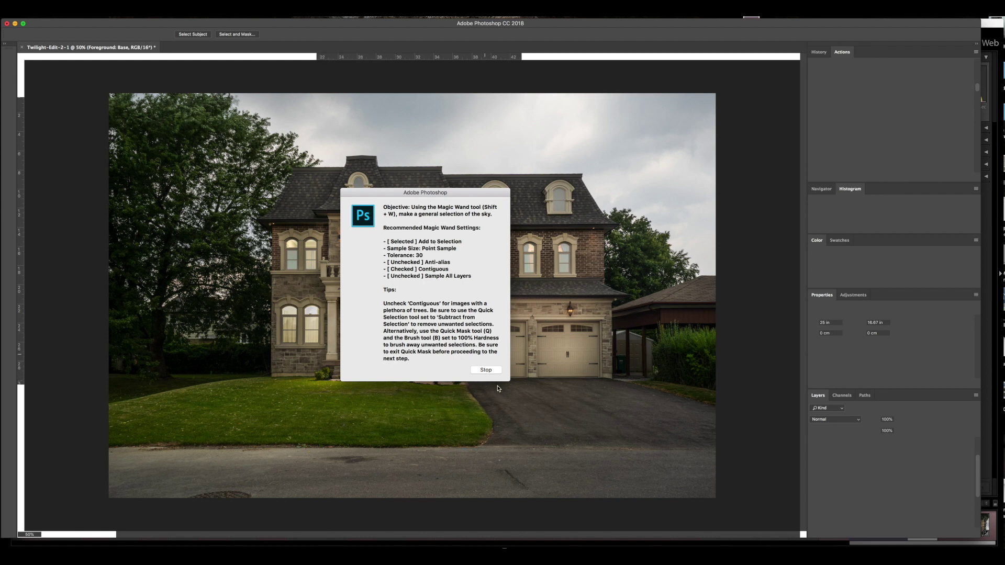
left_click(486, 370)
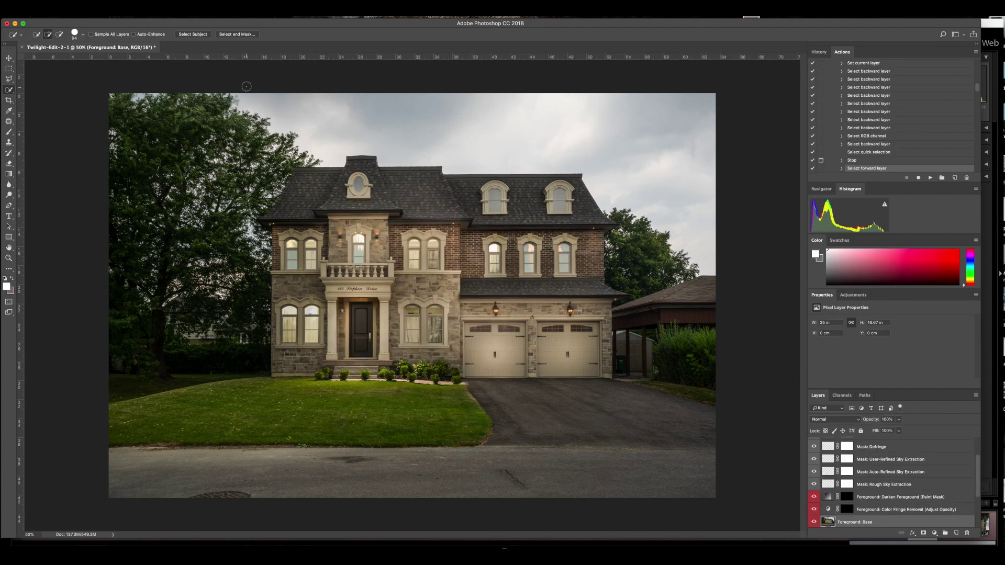
Select the sky with the Quick Selection tool and resume the action through to the edge refinement workspace
left_click(305, 108)
mouse_move(305, 109)
left_mouse_down()
mouse_move(463, 133)
mouse_move(627, 138)
mouse_move(708, 261)
left_mouse_up()
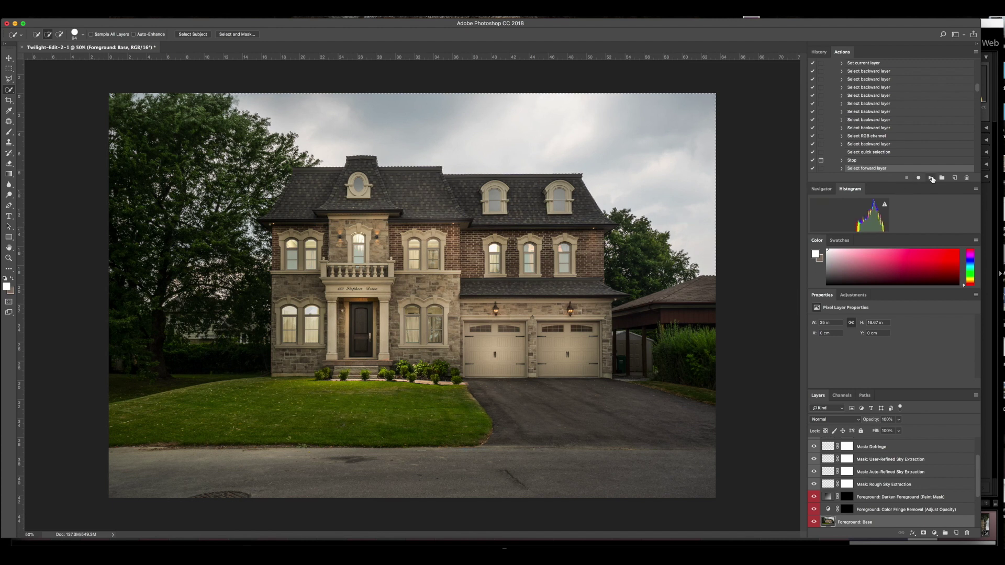
left_click(931, 178)
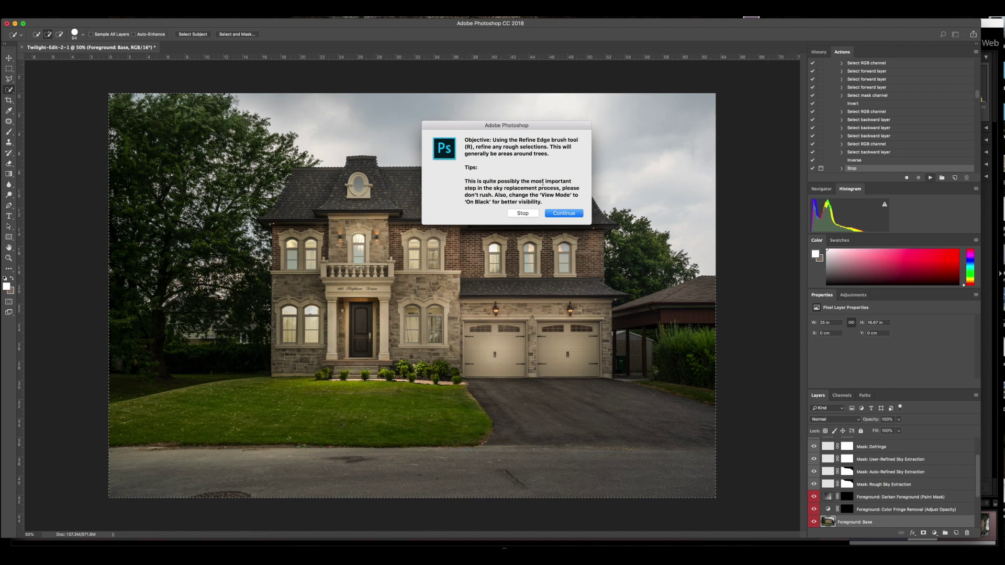
left_click(572, 219)
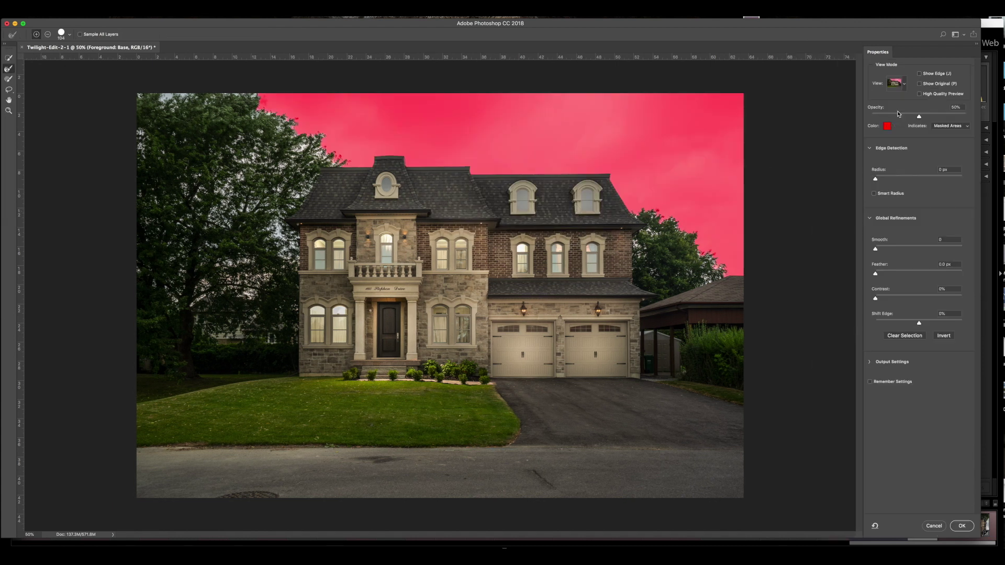
Try the On Black view mode for the selection and return to Overlay
left_click(904, 84)
left_click(905, 85)
left_click(905, 85)
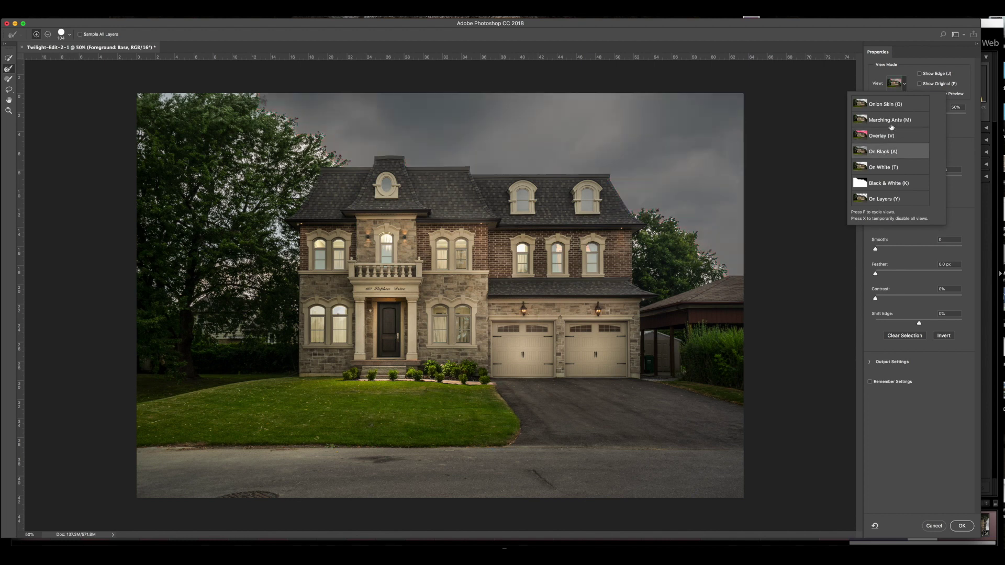
left_click(904, 84)
left_click(905, 85)
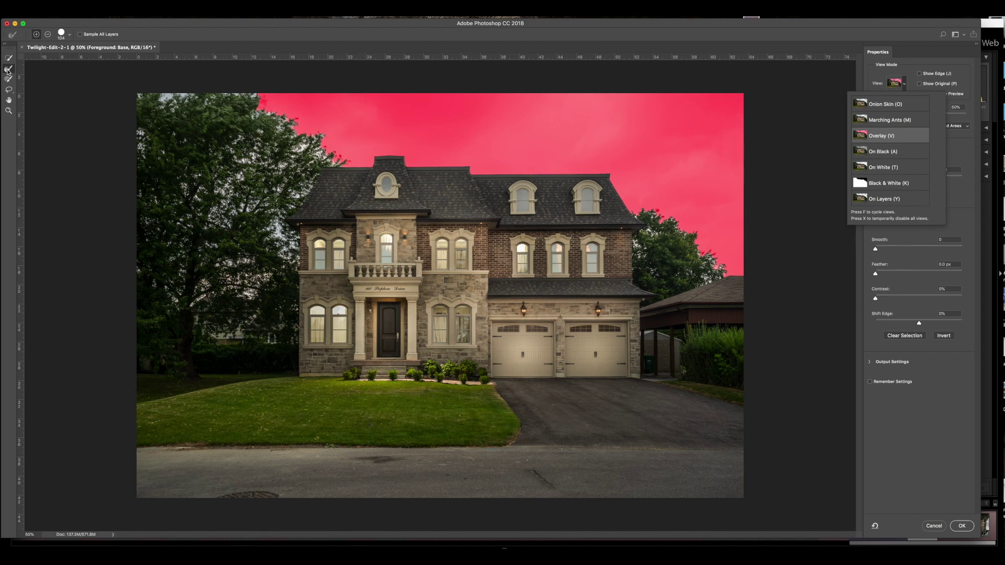
Refine the selection across the large tree beside the house with a large Refine Edge brush
left_click(8, 70)
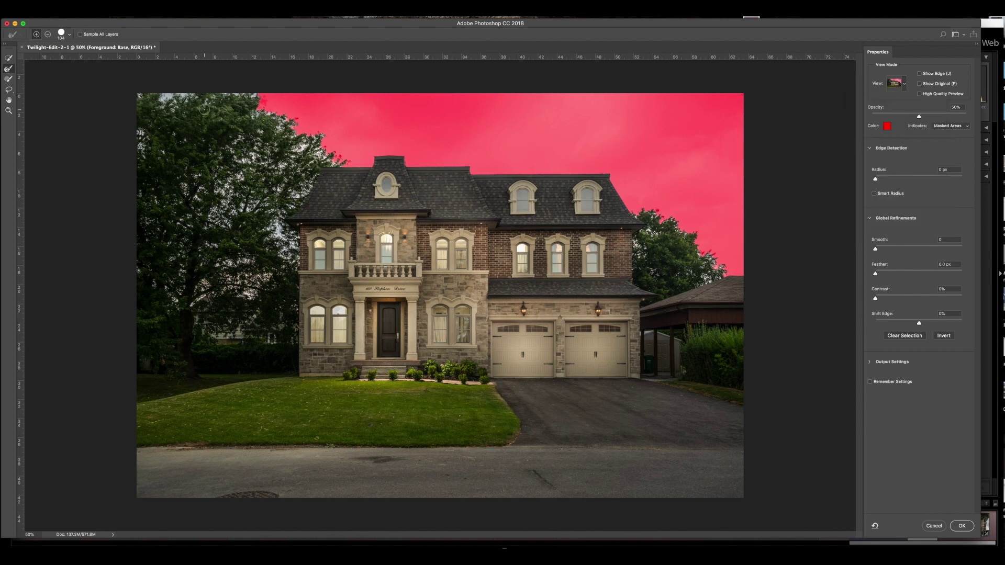
left_click_drag(204, 109, 246, 110)
mouse_move(182, 97)
left_mouse_down()
mouse_move(143, 103)
mouse_move(135, 155)
mouse_move(135, 95)
mouse_move(258, 119)
mouse_move(234, 159)
mouse_move(303, 122)
mouse_move(286, 127)
mouse_move(242, 210)
mouse_move(242, 342)
mouse_move(213, 326)
mouse_move(178, 177)
mouse_move(181, 320)
mouse_move(135, 192)
mouse_move(221, 338)
mouse_move(251, 323)
mouse_move(247, 253)
left_mouse_up()
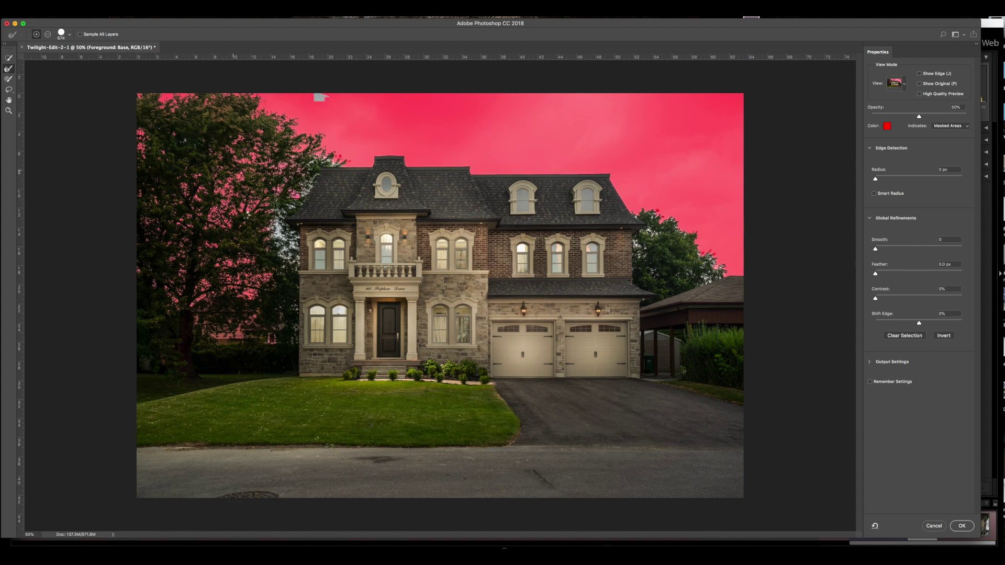
Shrink the Refine Edge brush and refine the remaining foliage, including the large tree's edge next to the house
key("bracketleft")
key("bracketleft")
key("bracketleft")
key("bracketleft")
key("bracketleft")
key("bracketleft")
key("bracketleft")
key("bracketleft")
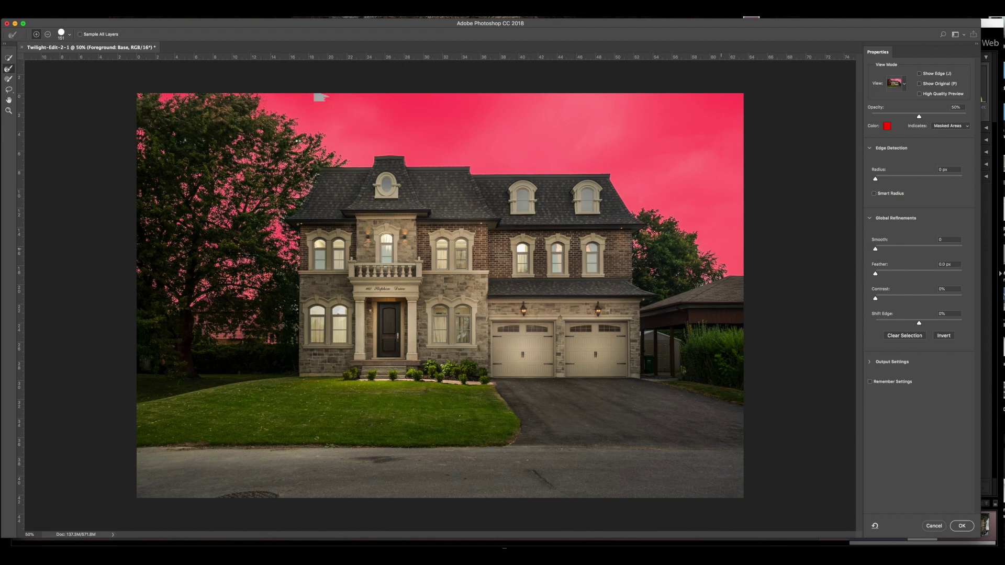
left_click_drag(285, 202, 272, 207)
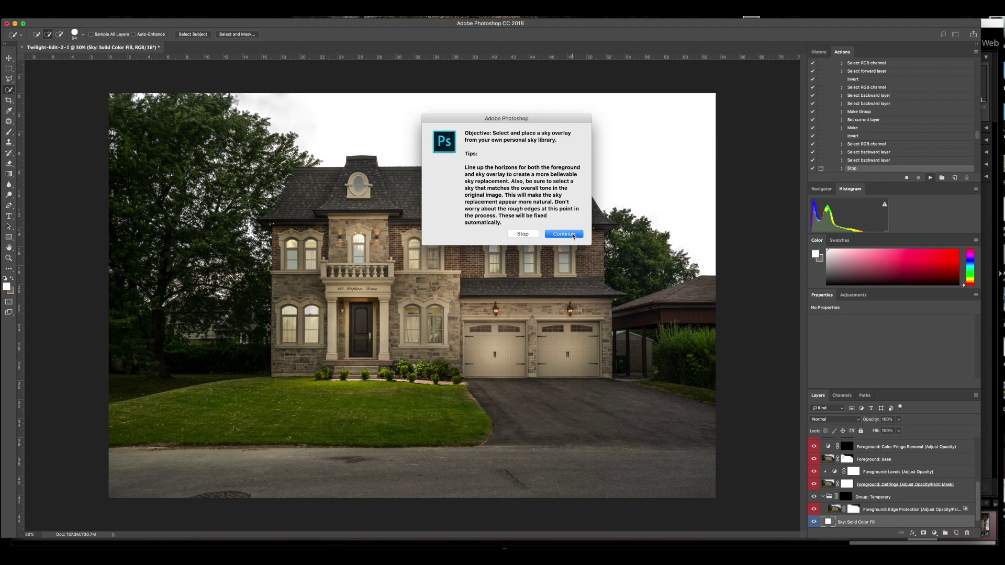
Place DJI_0650.jpg from the Mavic 2 Sky Shots folder as the sky overlay and enlarge it to cover the sky
left_click(564, 234)
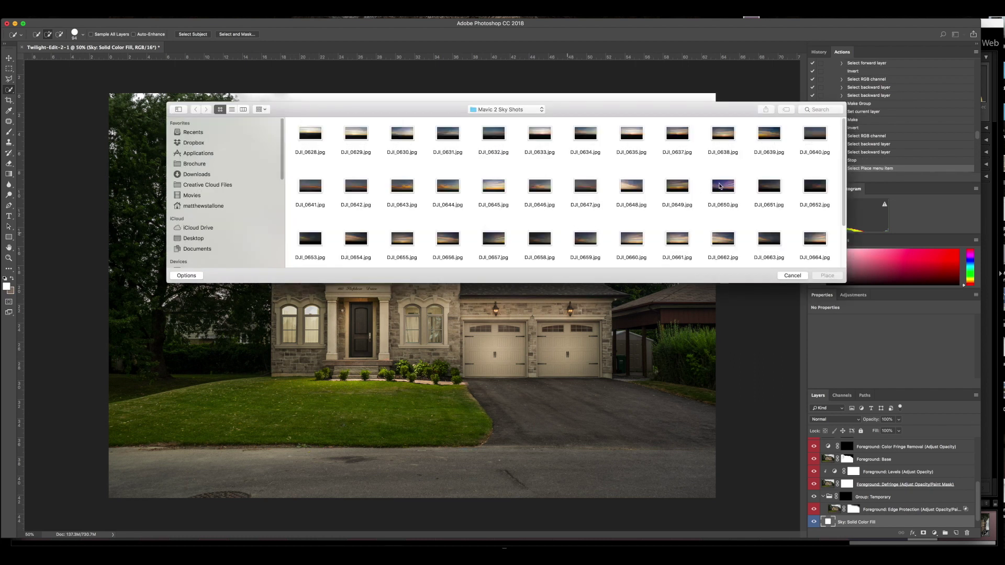
left_click(728, 184)
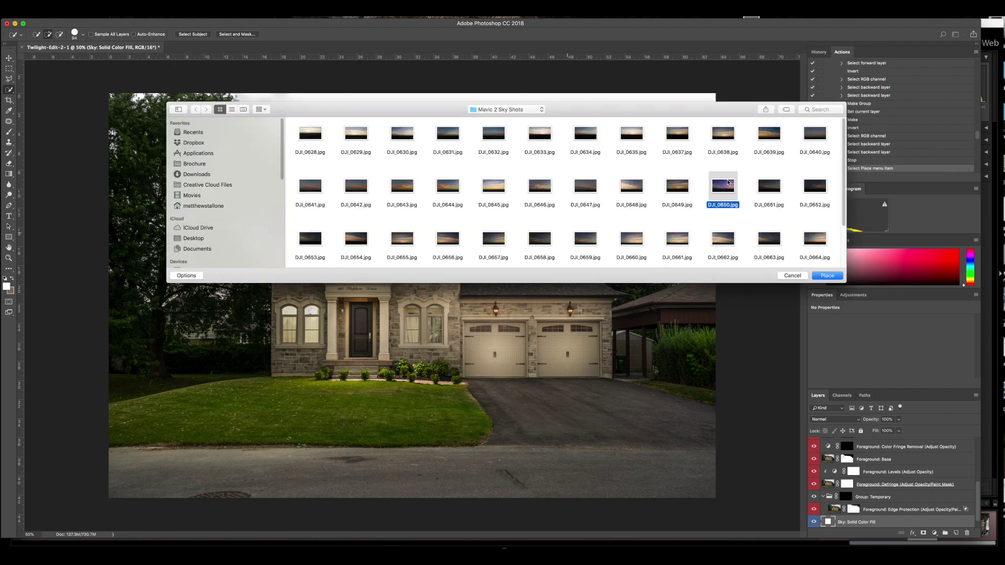
left_click(835, 279)
left_click_drag(425, 275, 304, 211)
left_click_drag(468, 283, 761, 375)
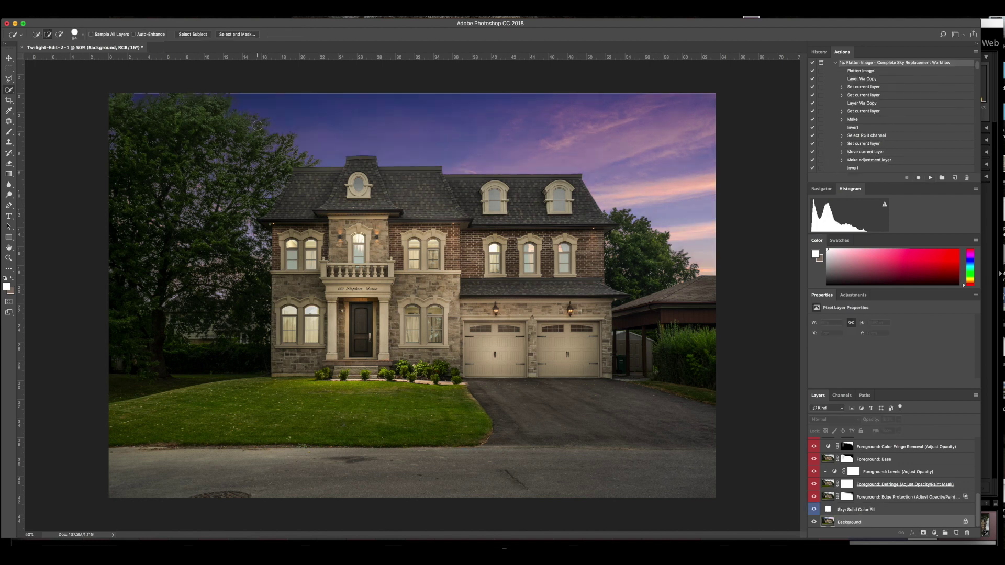
Flatten the sky composite into a single layer and shift it about 12.7 cm right and about 4.6 cm down
left_click(9, 258)
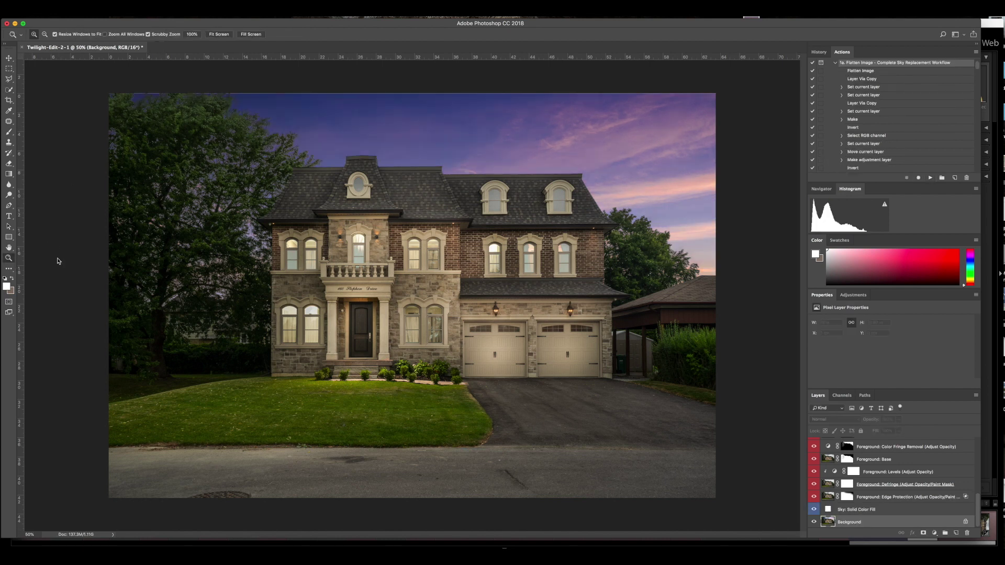
left_click_drag(661, 240, 740, 228)
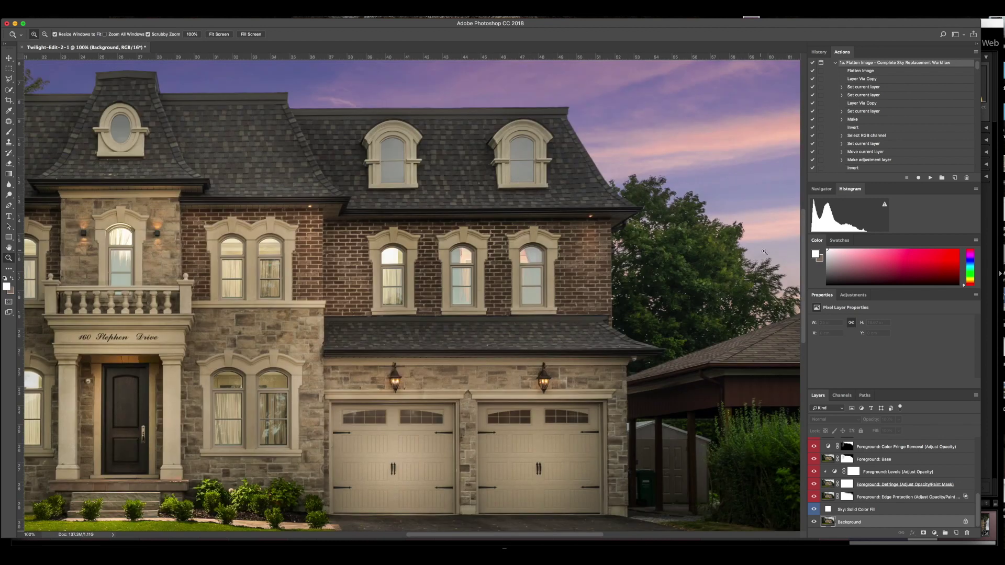
left_click_drag(225, 143, 267, 162)
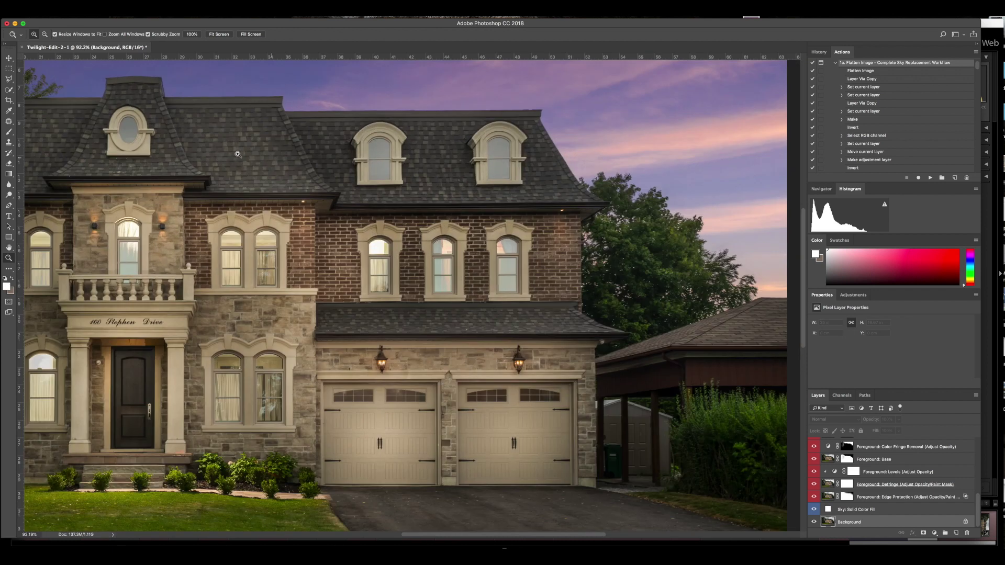
left_click(10, 60)
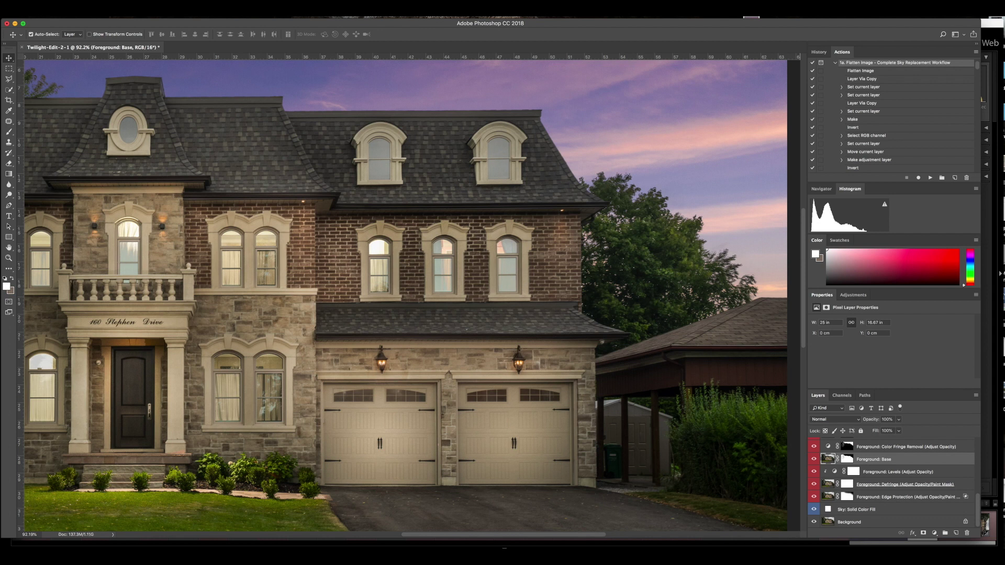
left_click(113, 11)
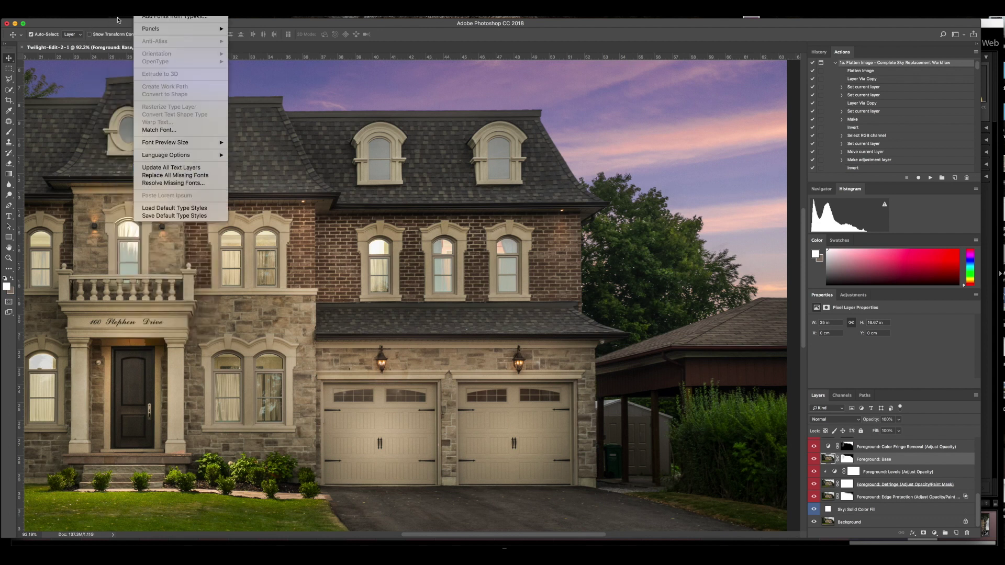
left_click(134, 323)
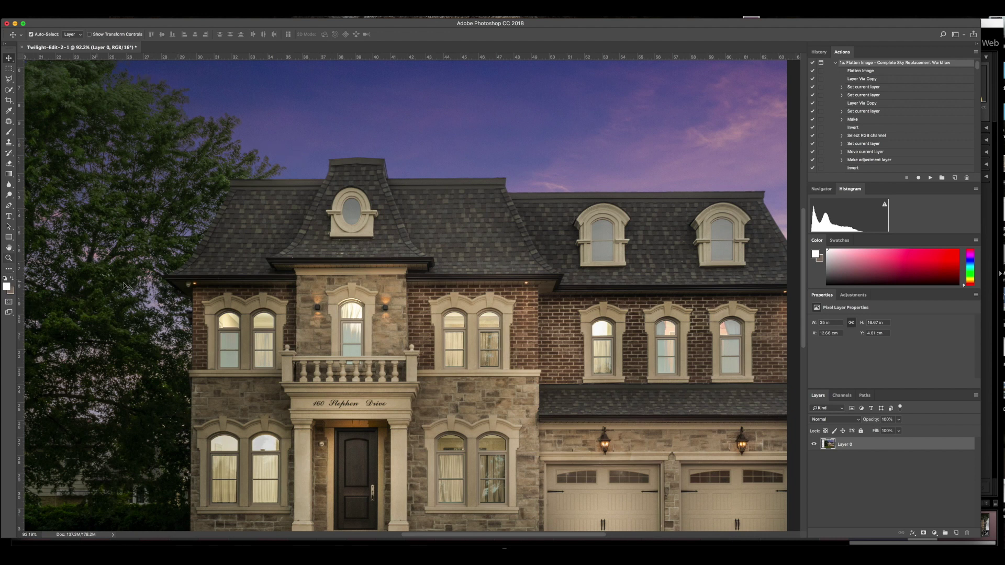
Reset the foreground and background colours to black and white and zoom out to about 58% on the house
left_click(5, 279)
left_click(9, 258)
right_click(506, 226)
left_click(526, 231)
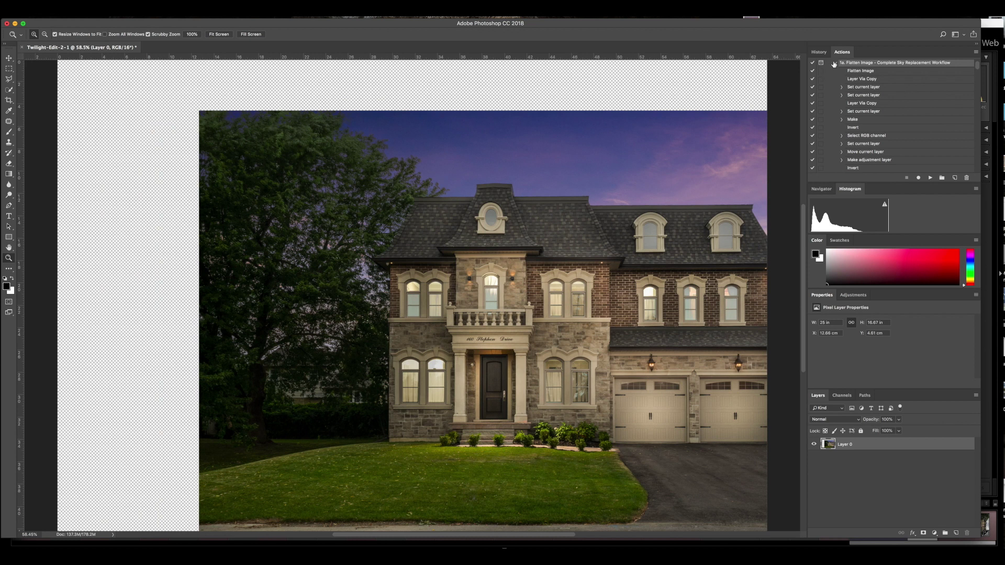
Collapse the Flatten Image action's recorded steps and move the house layer back to the canvas origin at X 0 cm, Y 0 cm
left_click(835, 63)
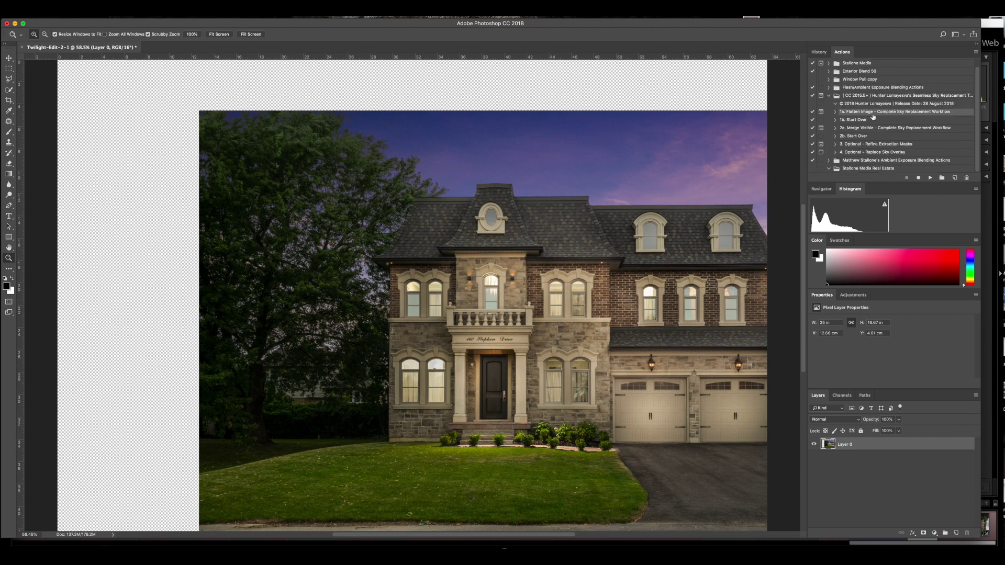
scroll(522, 254, "down", 1)
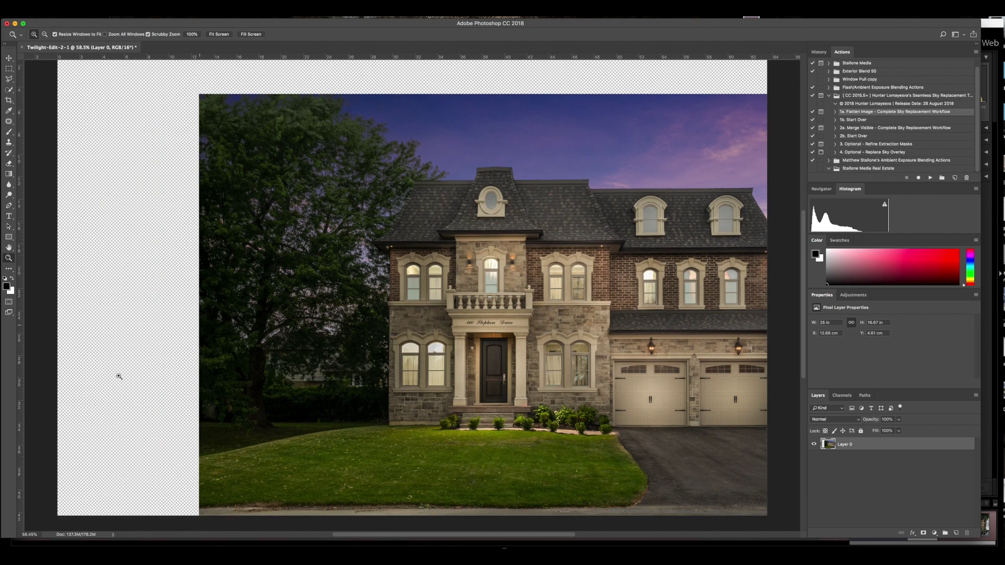
right_click(603, 254)
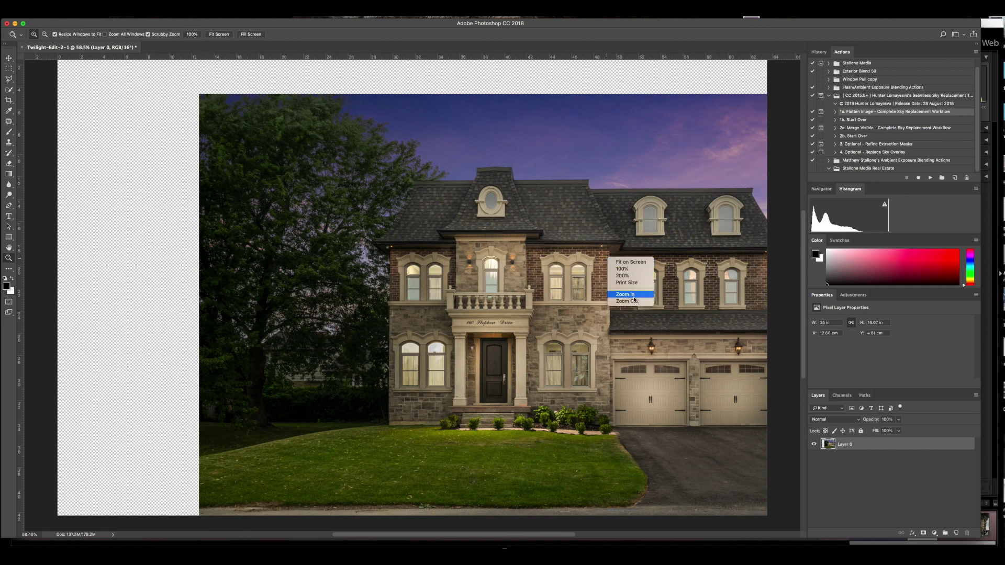
left_click(636, 302)
right_click(492, 246)
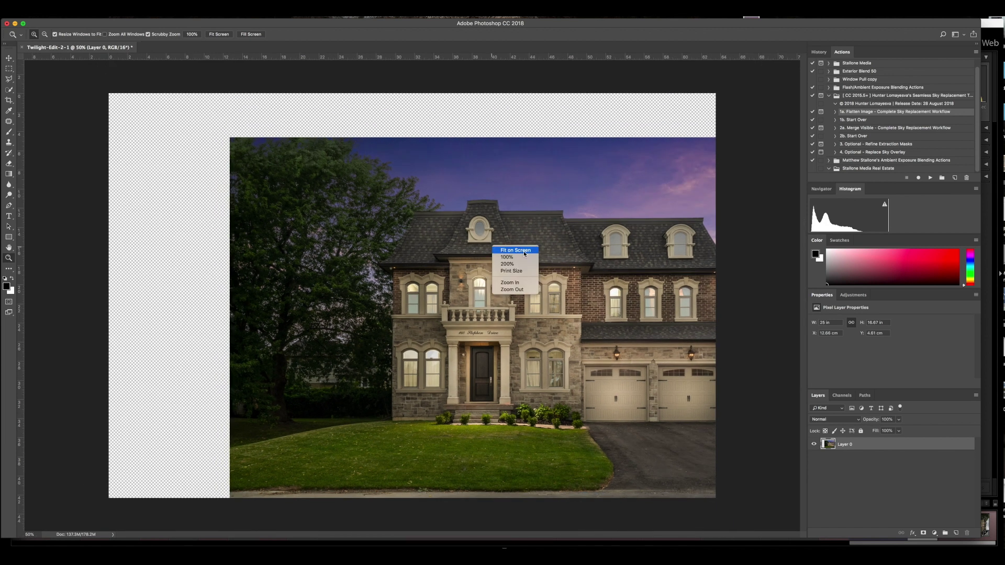
left_click(9, 60)
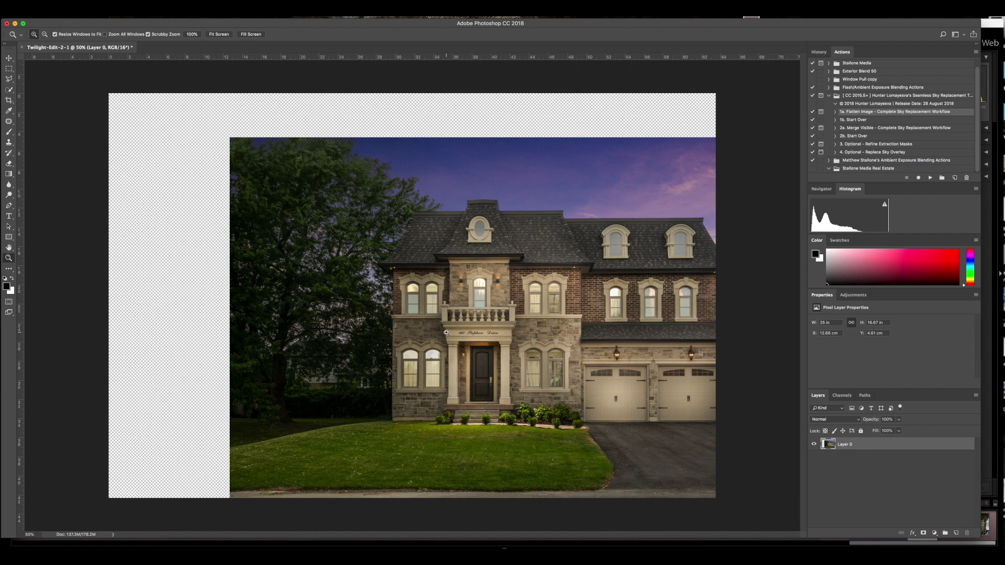
left_click(9, 58)
left_click_drag(377, 275, 263, 232)
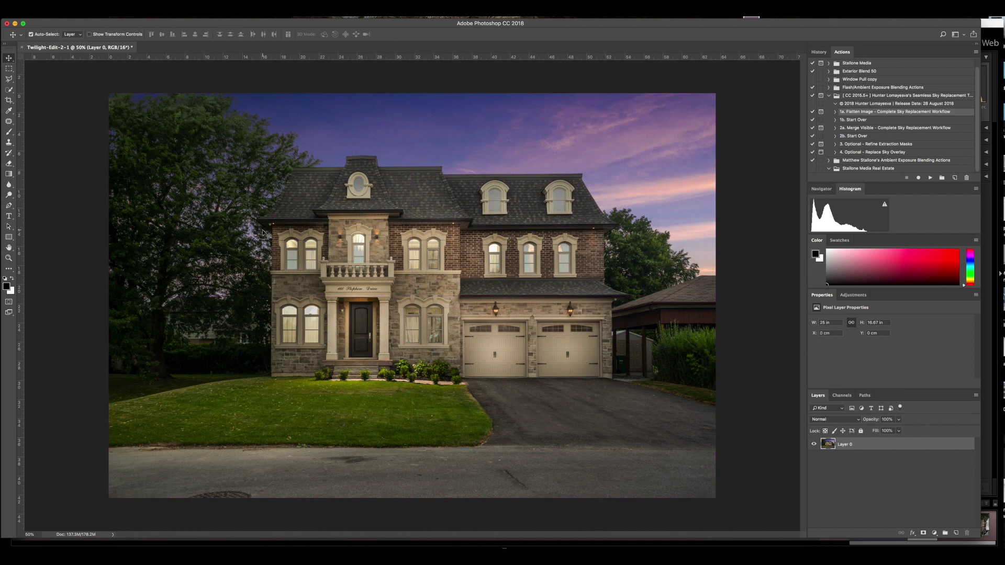
Crop the image to about 24.4 × 14.6 in, cutting off the road and a thin strip beside the large tree, and deselect
left_click(9, 68)
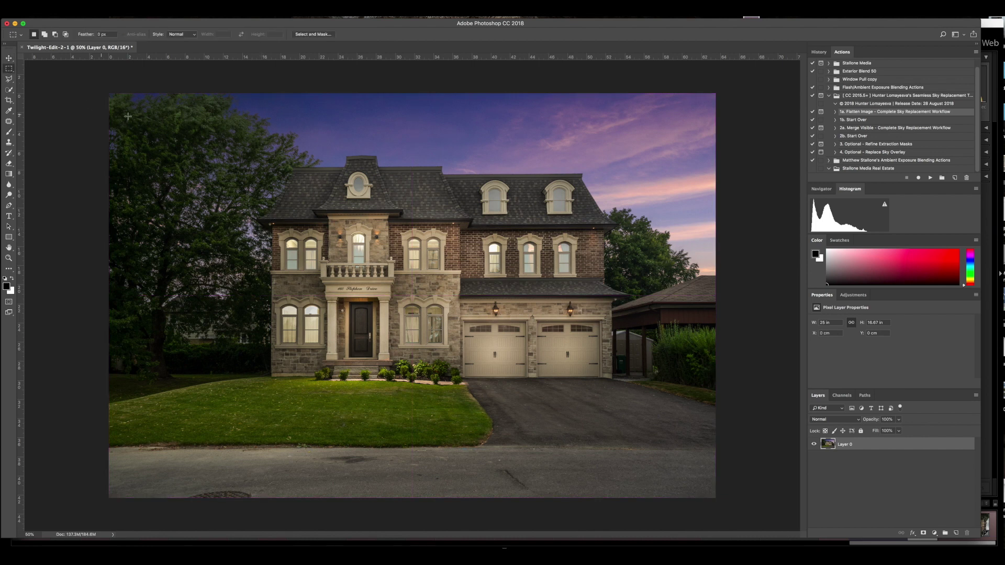
left_click_drag(123, 94, 707, 444)
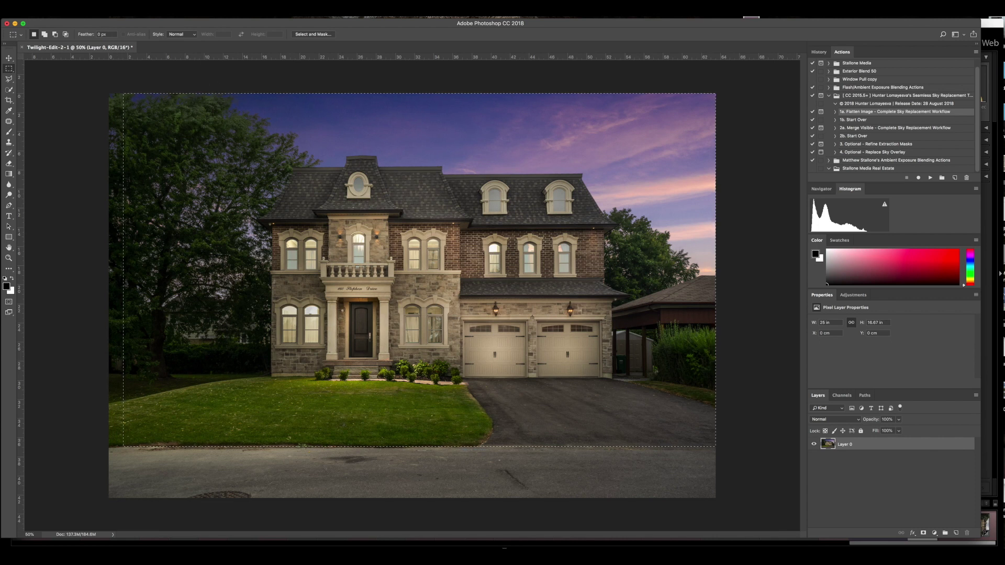
left_click(100, 10)
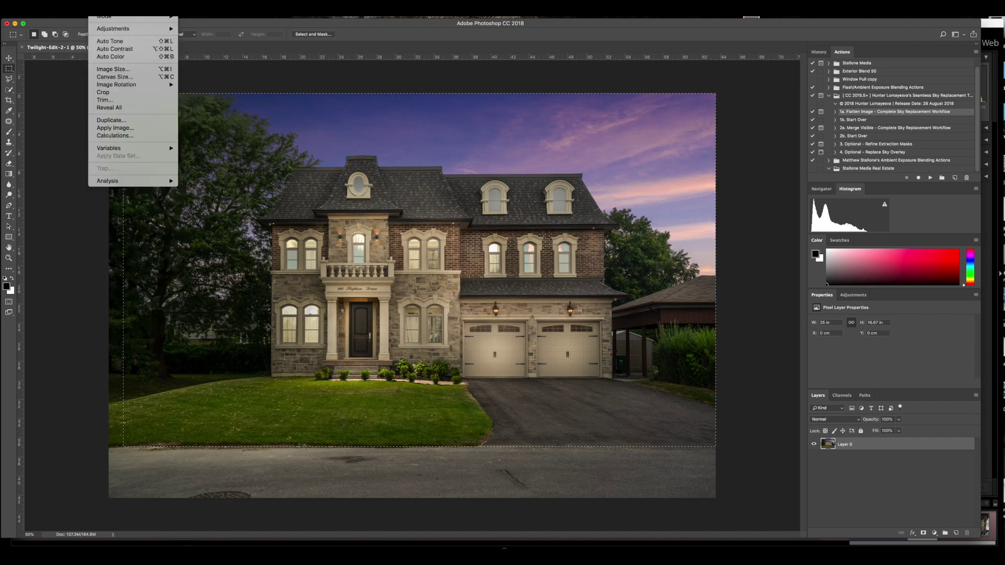
left_click(103, 92)
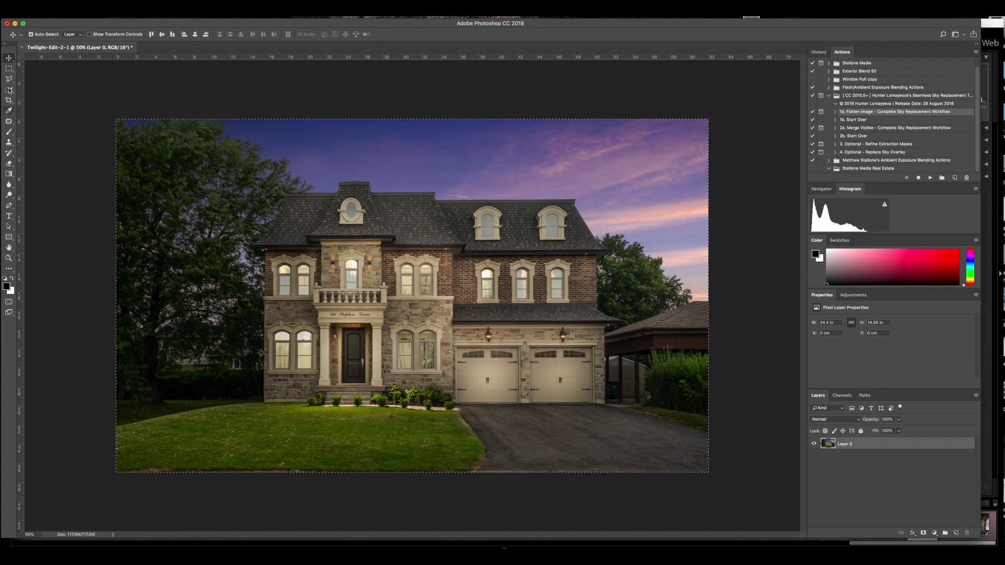
left_click(56, 148)
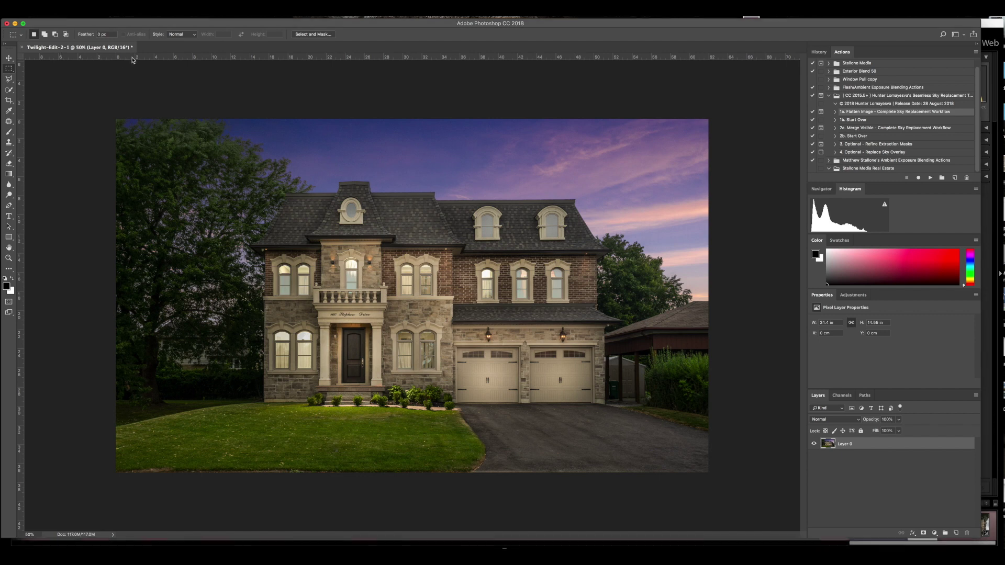
Switch to Chrome to view the Seamless Sky Replacement Tool's checkout page from hunterloma.com, and return to Photoshop
left_click_drag(132, 58, 538, 92)
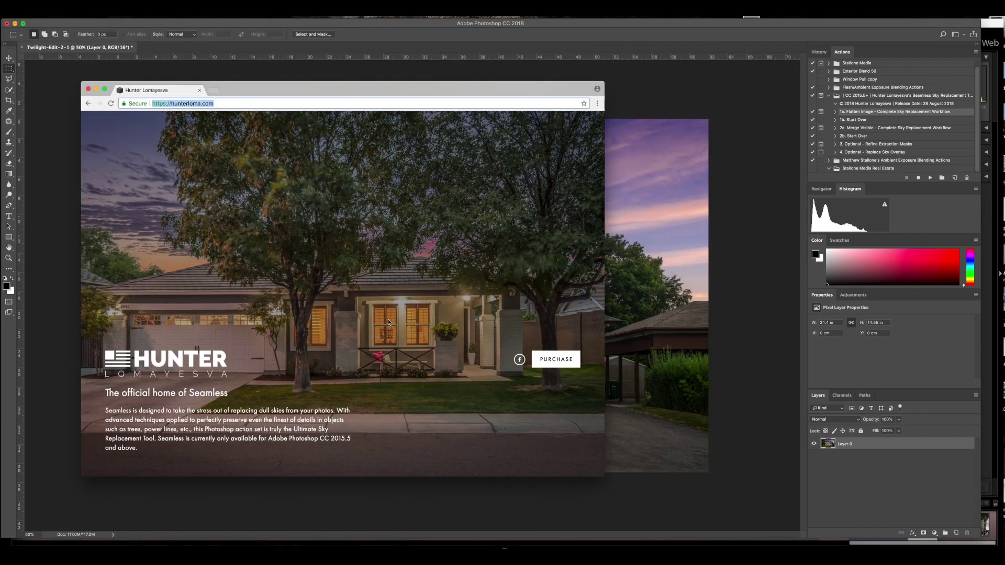
left_click(554, 360)
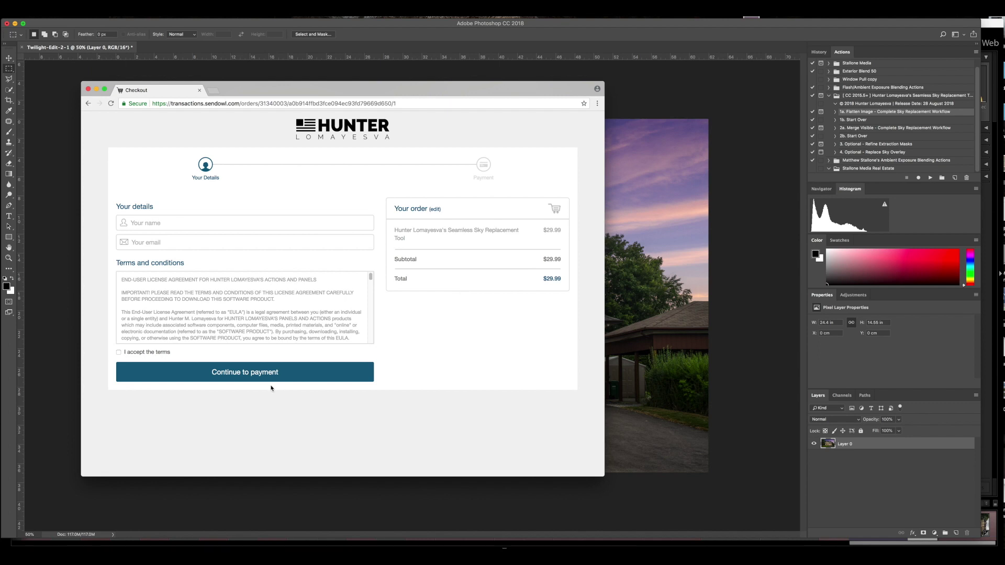
left_click_drag(242, 90, 420, 89)
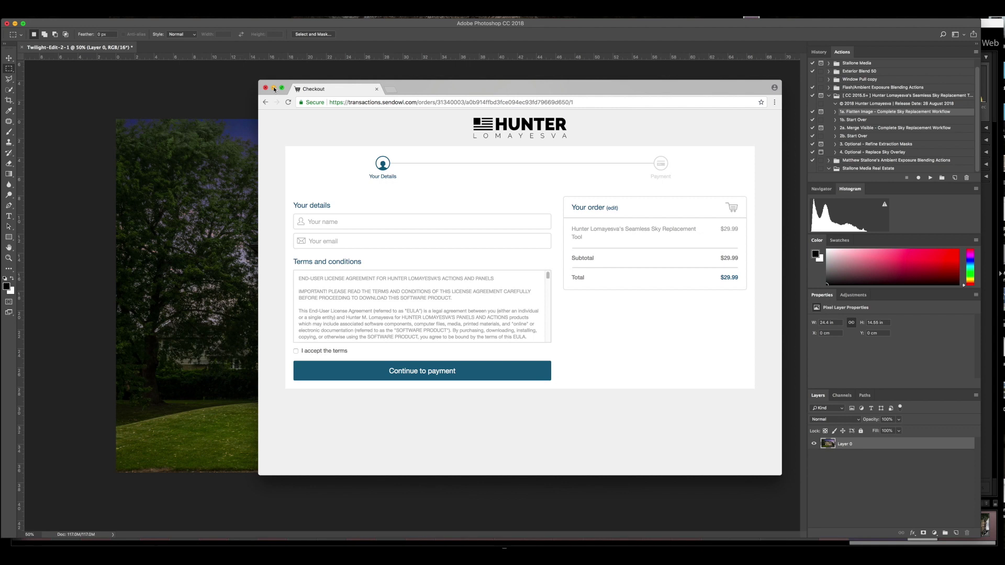
left_click(265, 102)
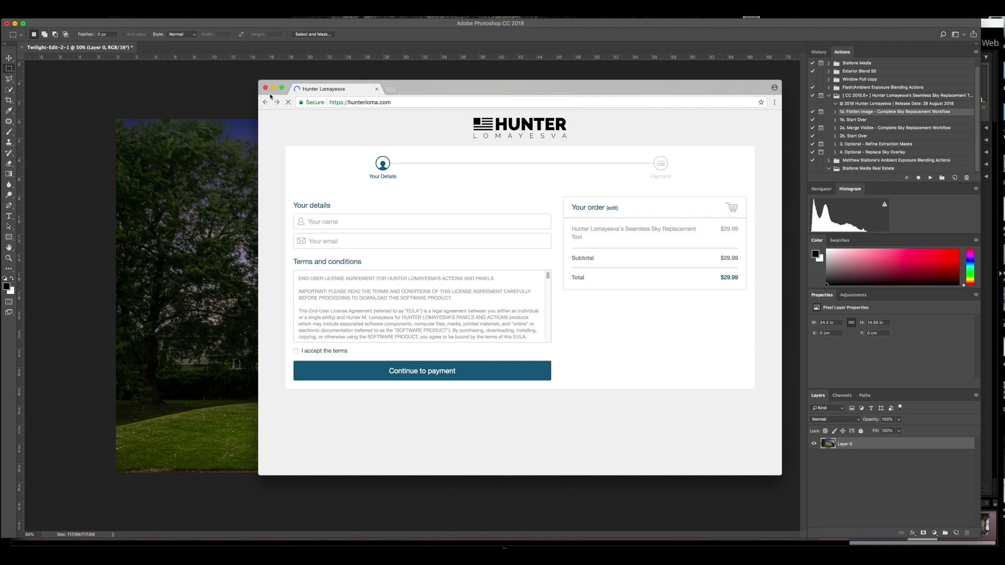
left_click(256, 90)
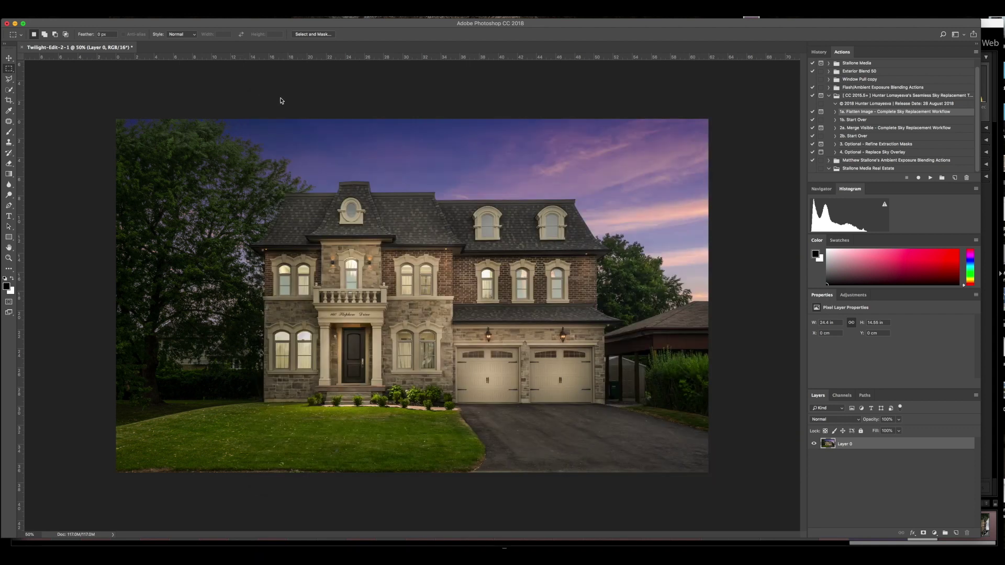